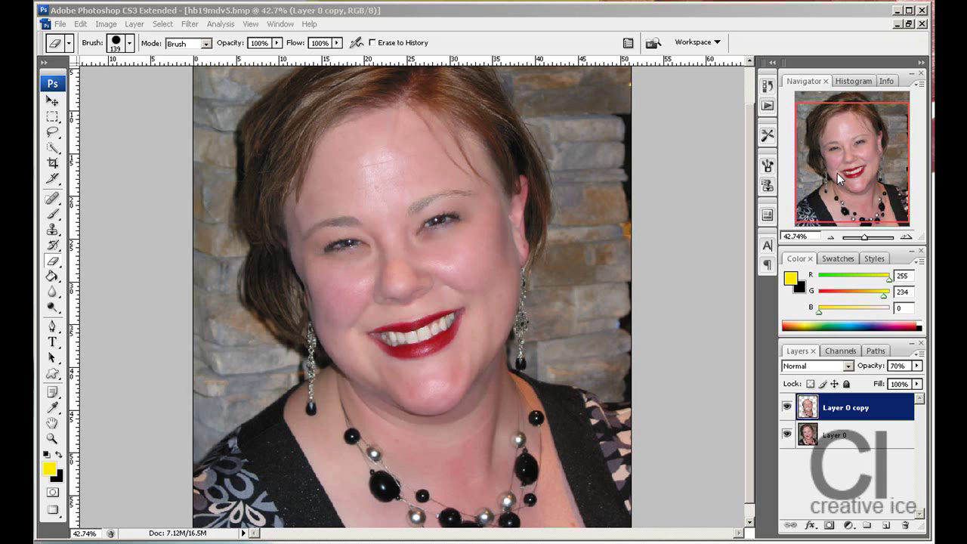
# - Toggle the visibility of Layer 0 copy to compare the portrait with and without the skin smoothing
pyautogui.moveTo(864, 139)
pyautogui.mouseDown()
pyautogui.moveTo(871, 106)
pyautogui.moveTo(881, 110)
pyautogui.moveTo(865, 154)
pyautogui.moveTo(872, 112)
pyautogui.moveTo(856, 149)
pyautogui.mouseUp()
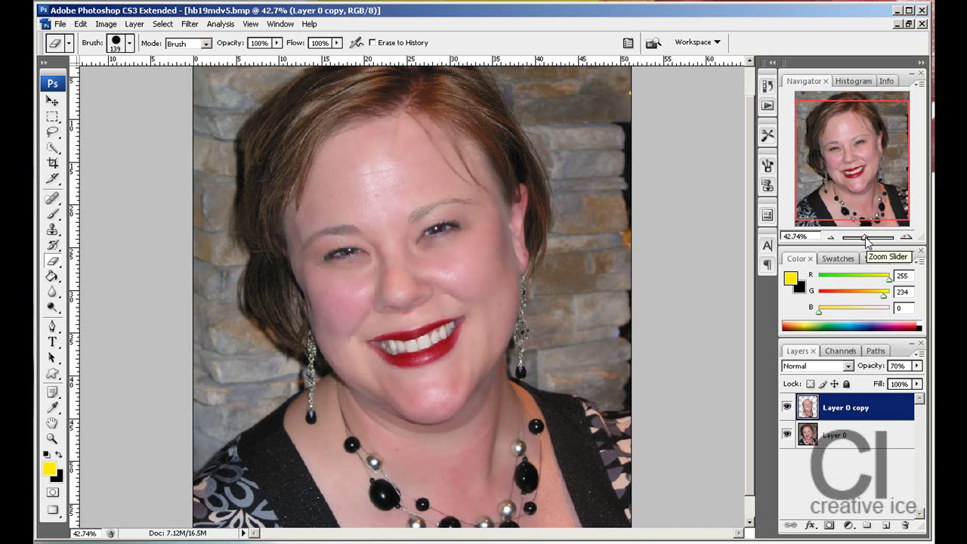
pyautogui.click(786, 408)
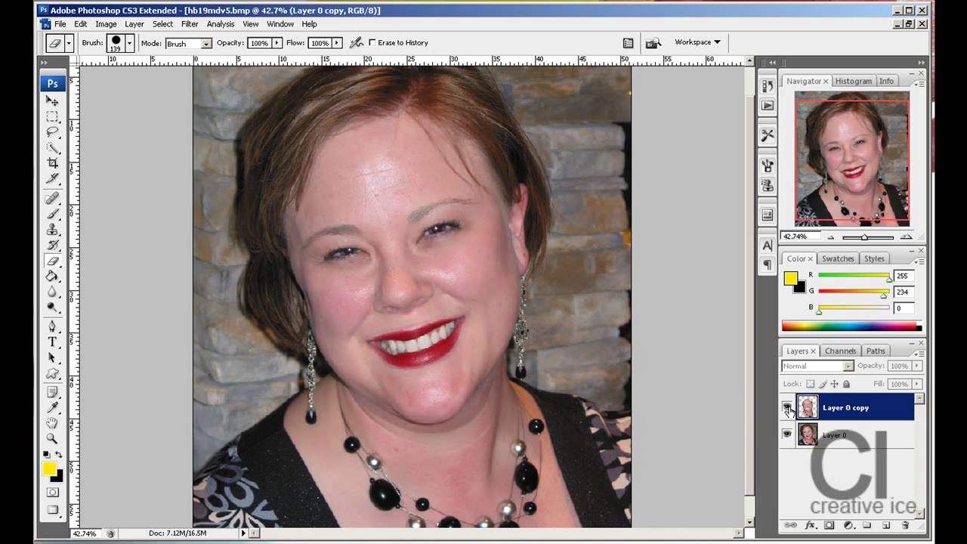
pyautogui.click(788, 408)
pyautogui.click(788, 409)
# - Delete the existing Layer 0 copy and duplicate Layer 0 to start from a fresh copy
pyautogui.moveTo(843, 408); pyautogui.dragTo(906, 524)
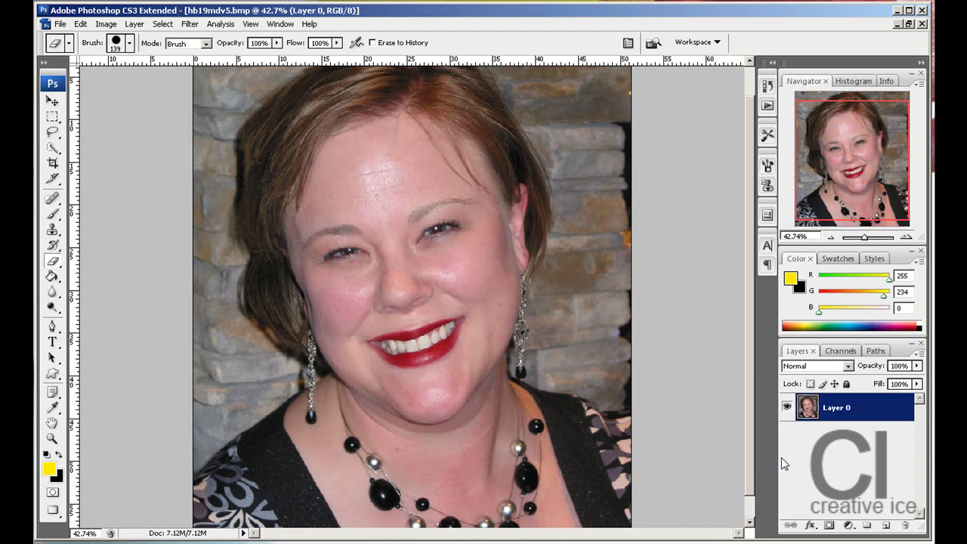
pyautogui.moveTo(842, 416); pyautogui.dragTo(885, 525)
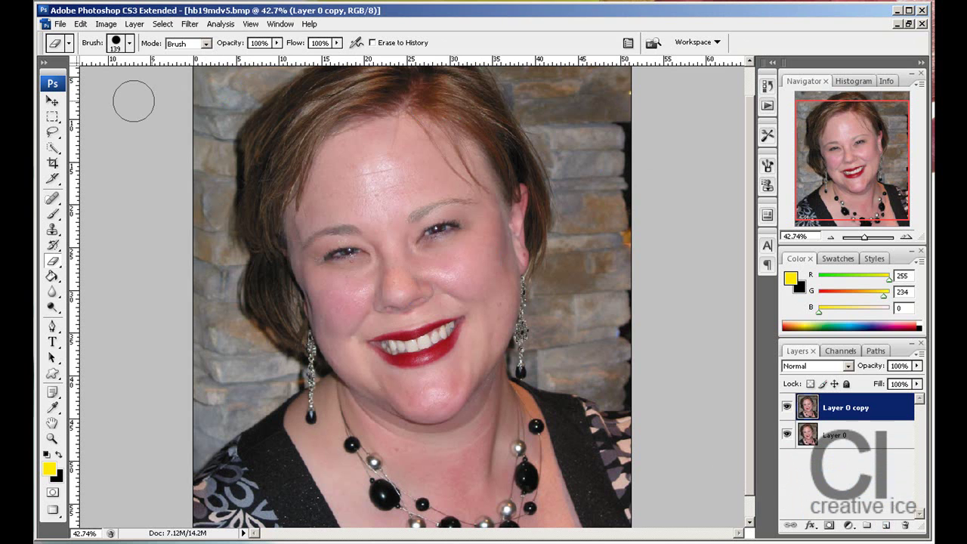
# - Try a Surface Blur on Layer 0 copy, testing radii from 71 pixels down to under 10, and compare it with the original
pyautogui.click(190, 24)
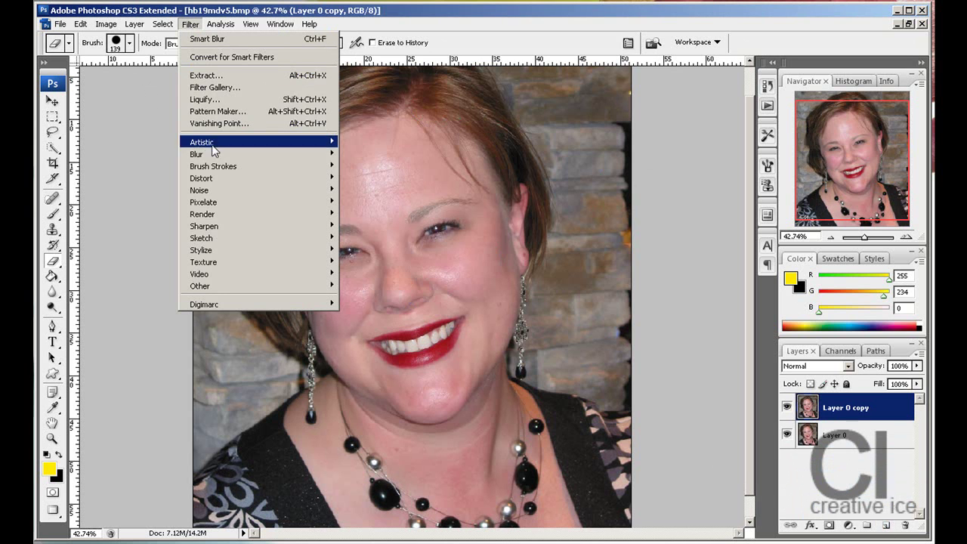
pyautogui.moveTo(216, 156)
pyautogui.click(388, 273)
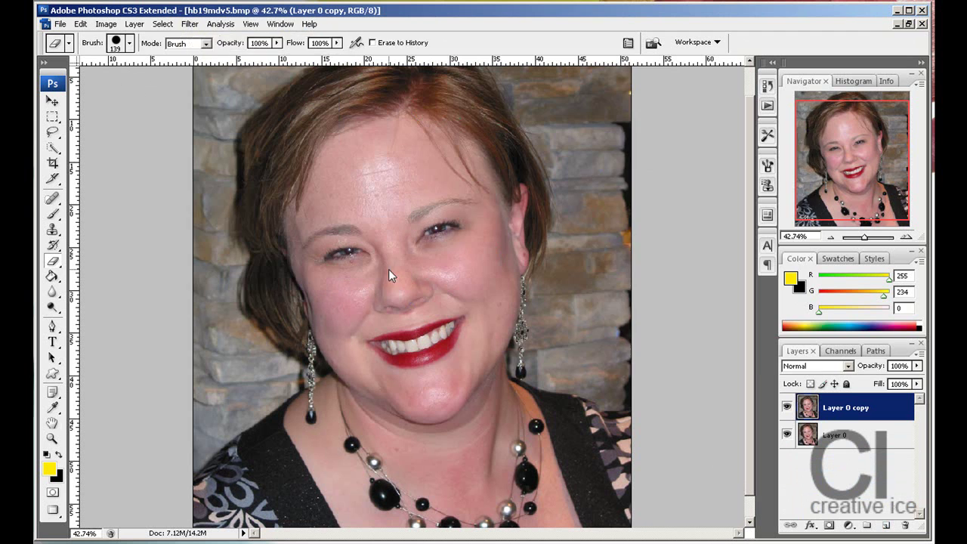
pyautogui.moveTo(700, 120); pyautogui.dragTo(782, 144)
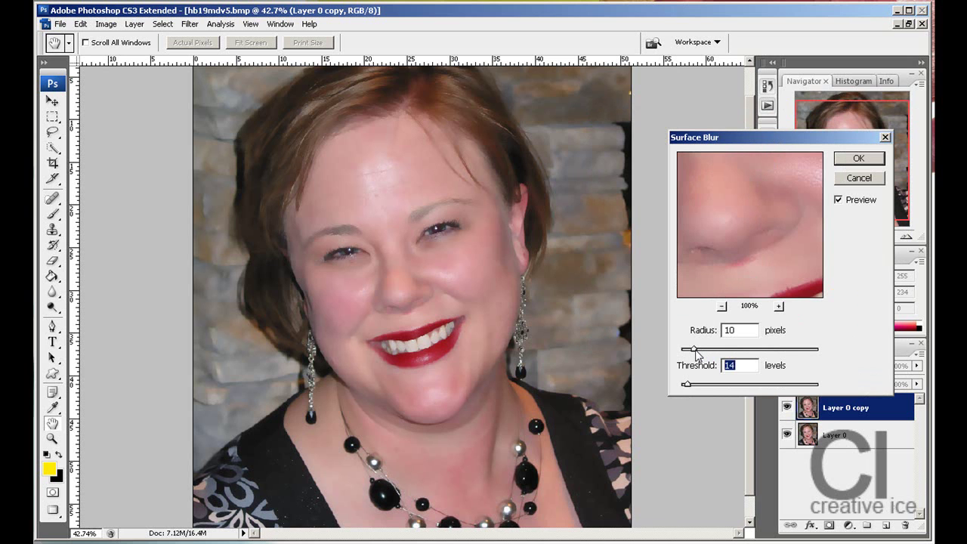
pyautogui.moveTo(696, 355); pyautogui.dragTo(780, 355)
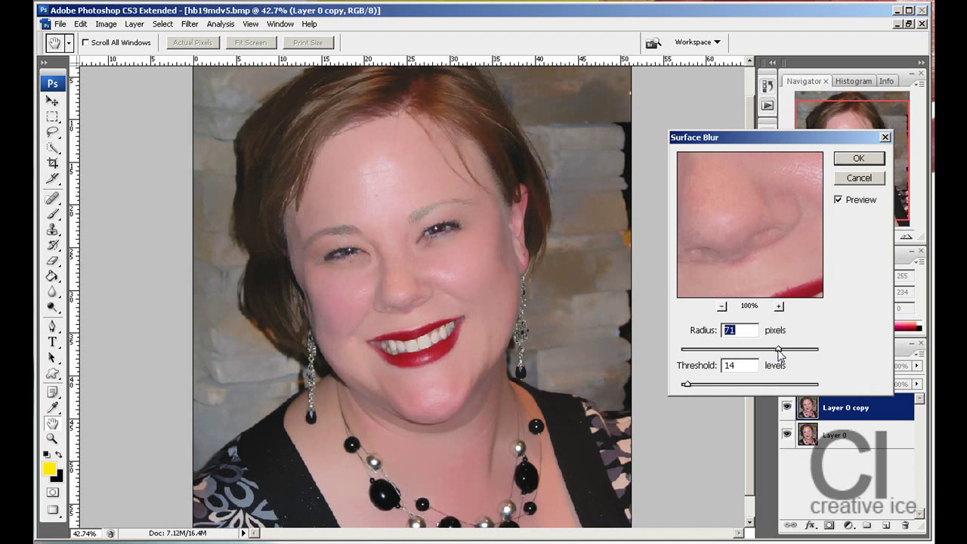
pyautogui.moveTo(780, 354); pyautogui.dragTo(694, 354)
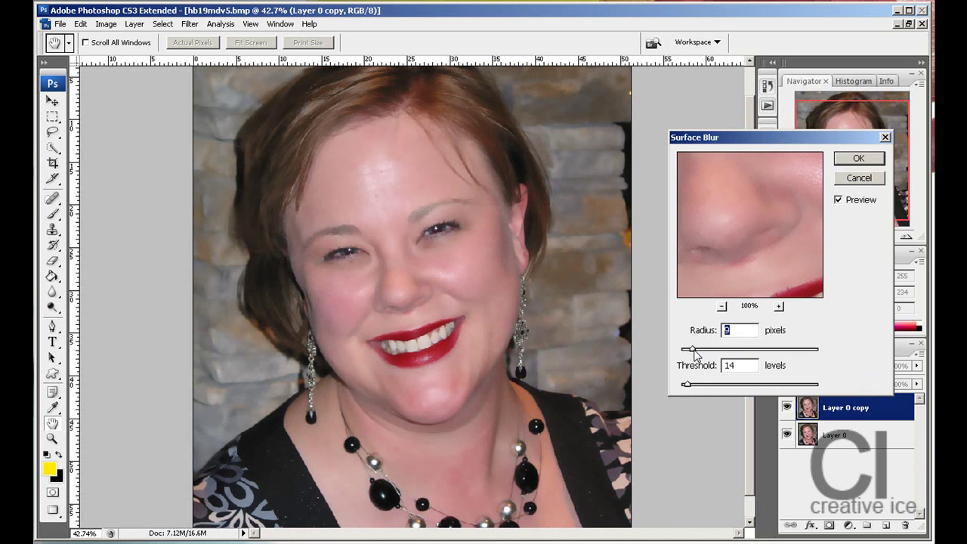
pyautogui.moveTo(695, 356); pyautogui.dragTo(689, 356)
pyautogui.moveTo(687, 384); pyautogui.dragTo(686, 384)
pyautogui.click(867, 161)
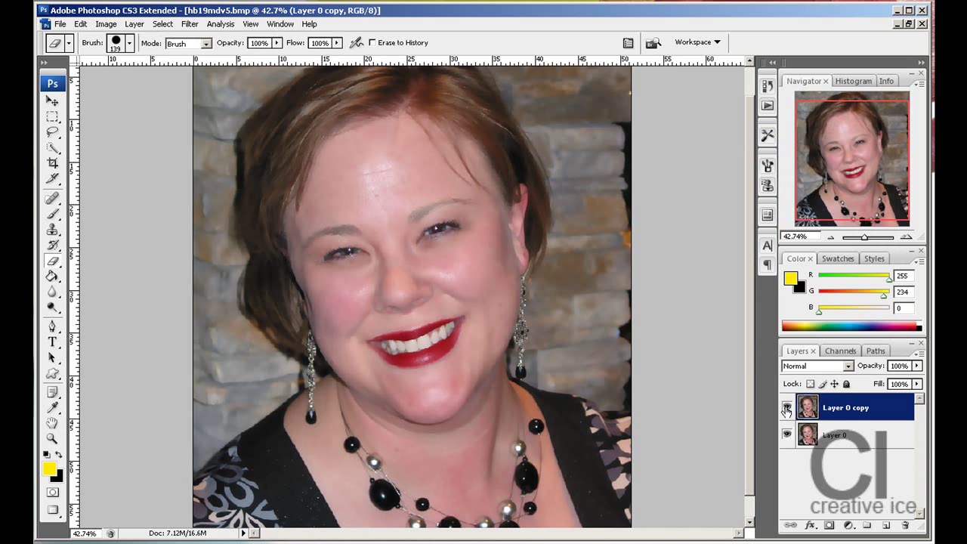
pyautogui.click(787, 408)
# - Apply a Smart Blur to Layer 0 copy with radius 1.1, threshold 100.0, Low quality and Normal mode
pyautogui.click(190, 24)
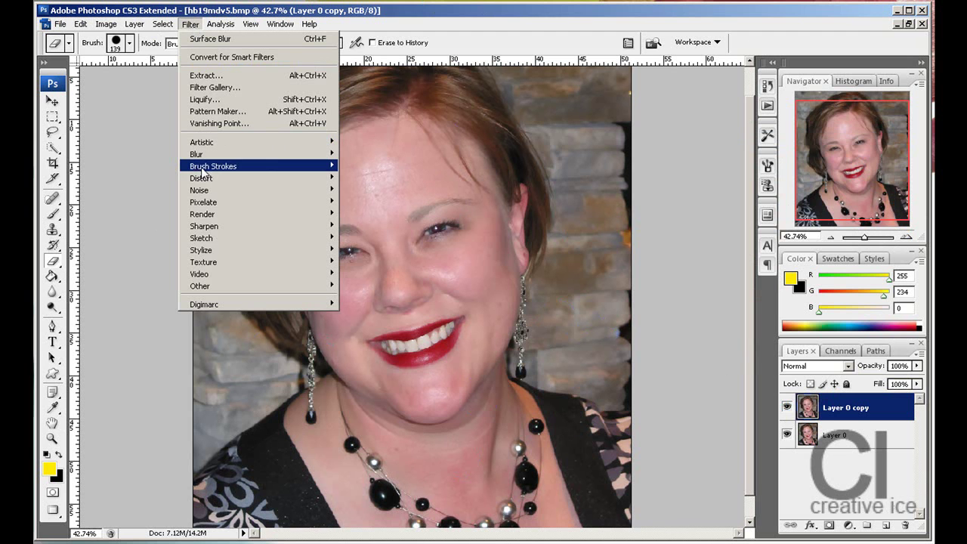
pyautogui.moveTo(202, 155)
pyautogui.click(366, 256)
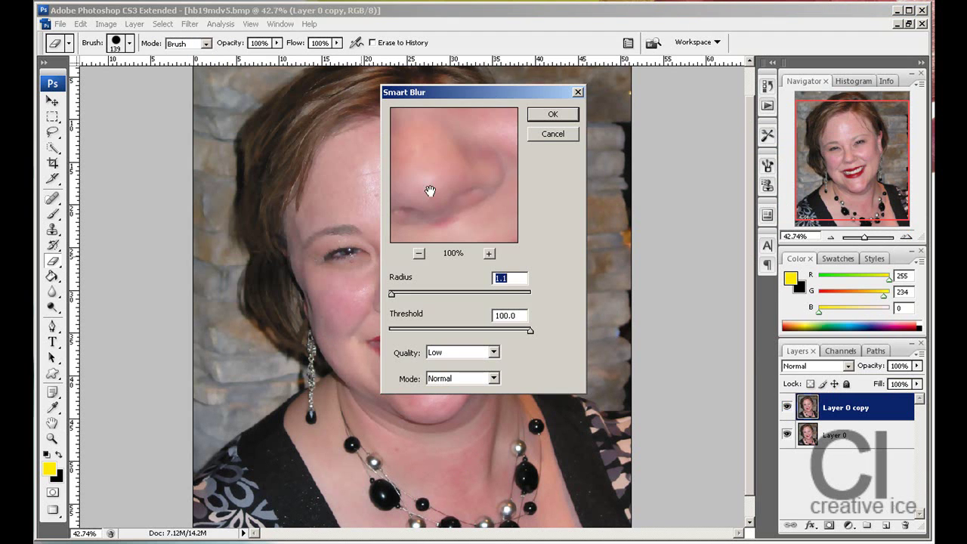
pyautogui.moveTo(496, 90); pyautogui.dragTo(752, 122)
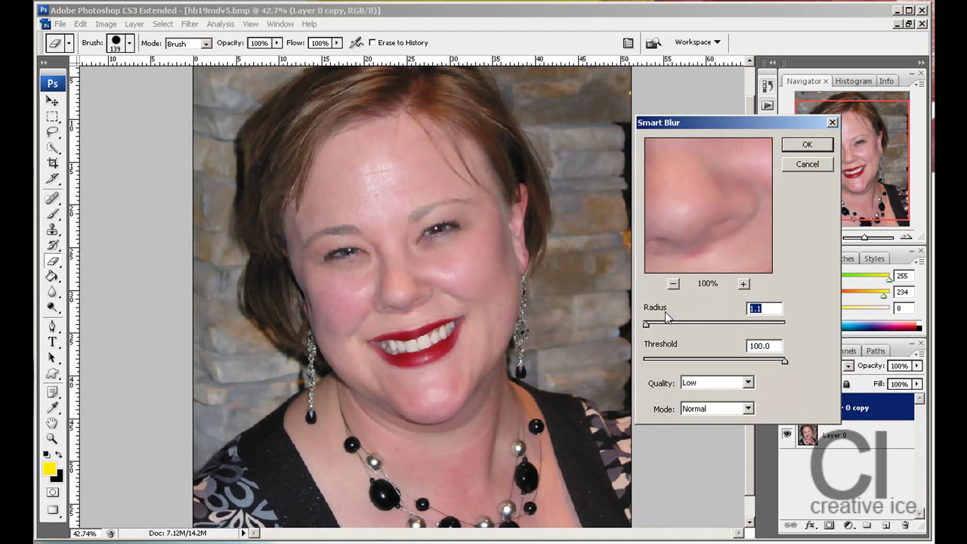
pyautogui.press('Tab')
pyautogui.click(748, 384)
pyautogui.click(771, 391)
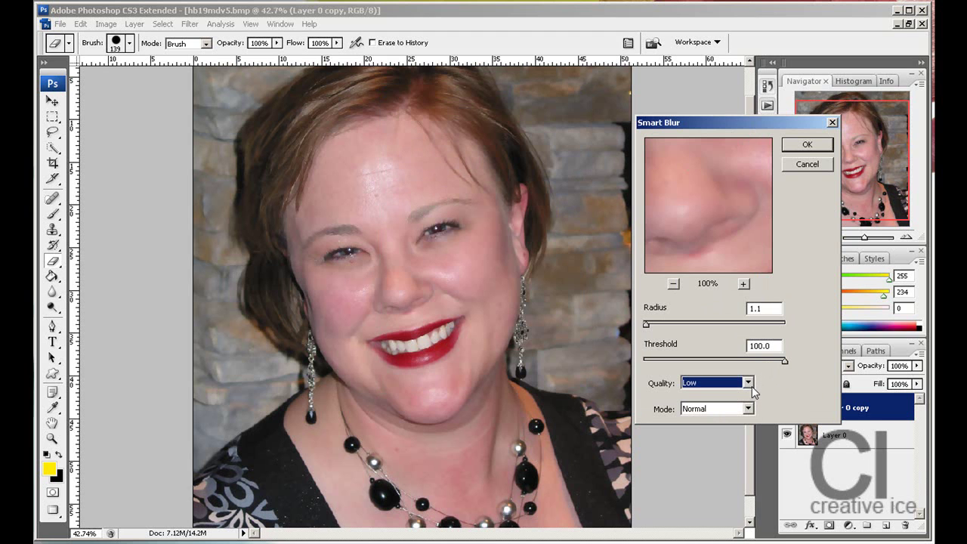
pyautogui.moveTo(783, 359); pyautogui.dragTo(801, 362)
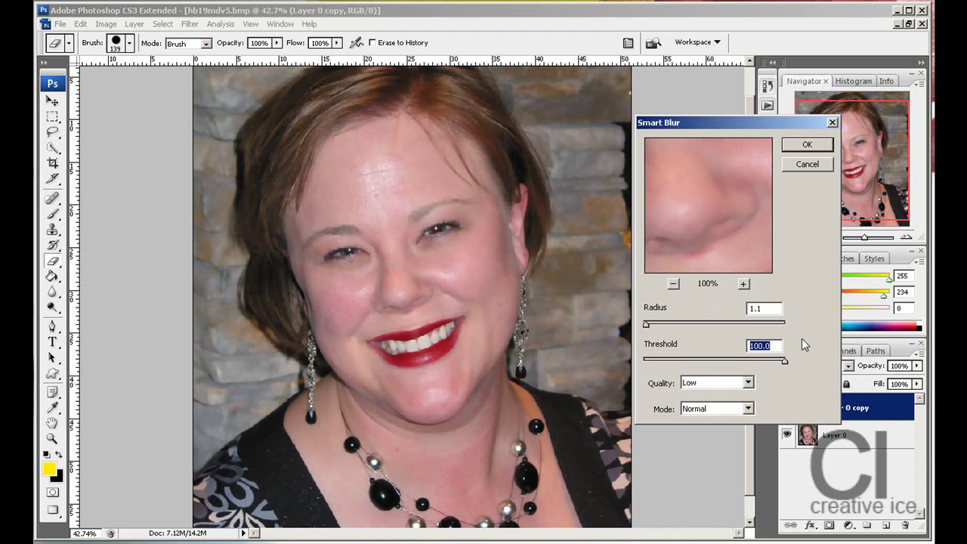
pyautogui.click(808, 146)
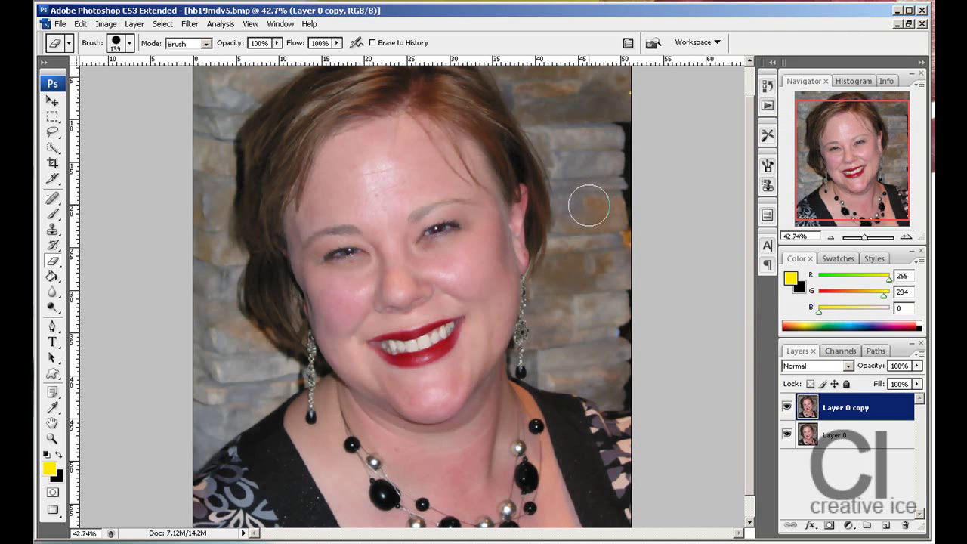
# - Reduce the opacity of Layer 0 copy to 70% and keep that layer selected
pyautogui.click(829, 438)
pyautogui.click(833, 415)
pyautogui.click(917, 366)
pyautogui.moveTo(917, 381); pyautogui.dragTo(897, 382)
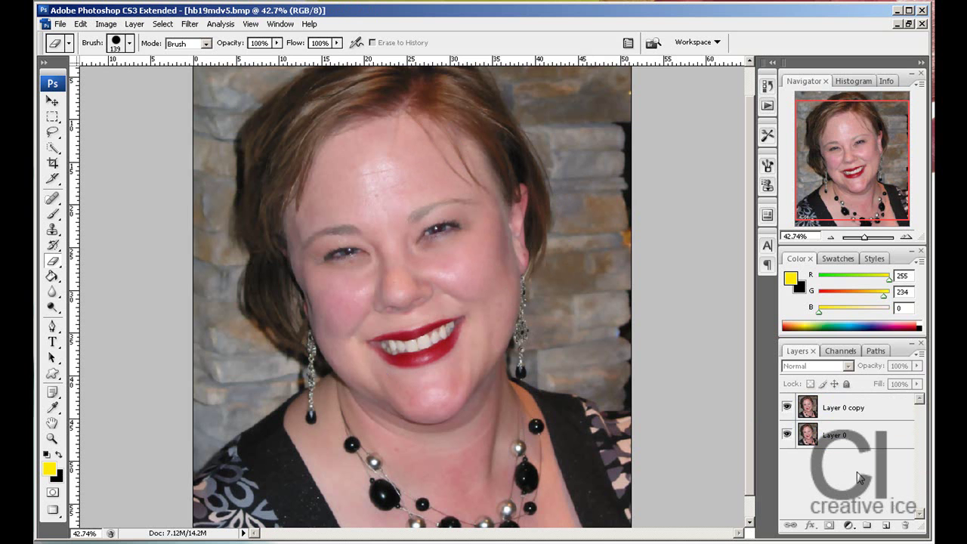
pyautogui.click(839, 412)
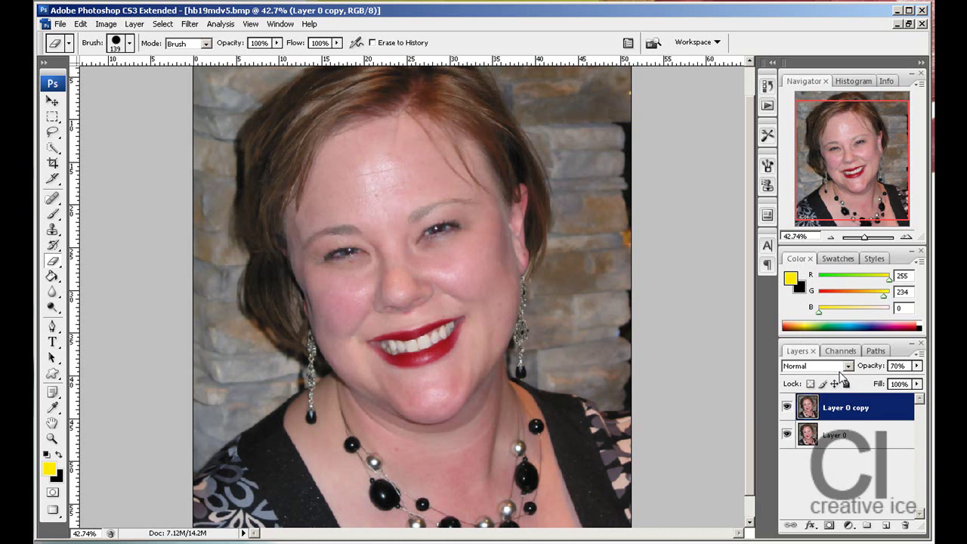
# - Set the eraser diameter to 25 px and erase the blurred layer over the eyes and teeth
pyautogui.moveTo(864, 237); pyautogui.dragTo(870, 240)
pyautogui.moveTo(821, 201); pyautogui.dragTo(826, 186)
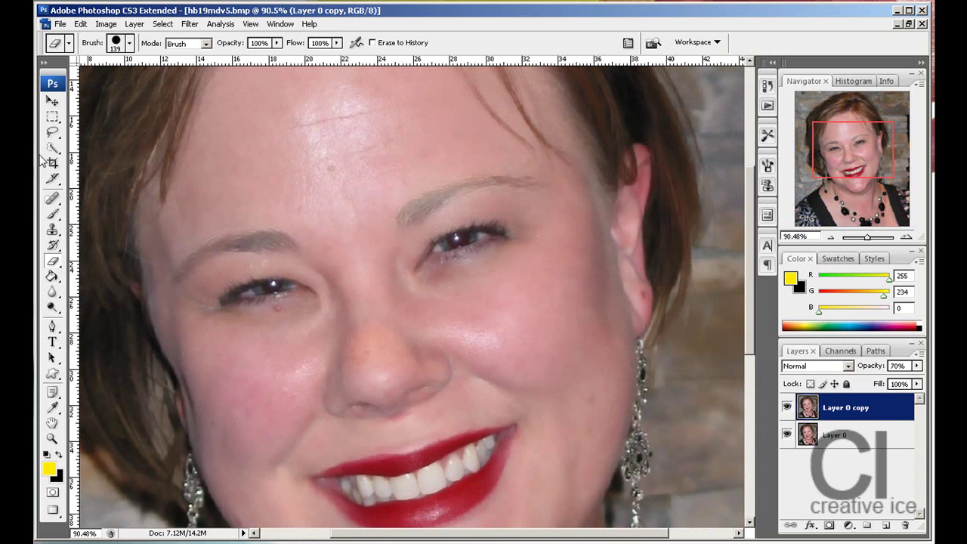
pyautogui.rightClick(219, 151)
pyautogui.moveTo(334, 180)
pyautogui.mouseDown()
pyautogui.moveTo(232, 181)
pyautogui.moveTo(252, 182)
pyautogui.mouseUp()
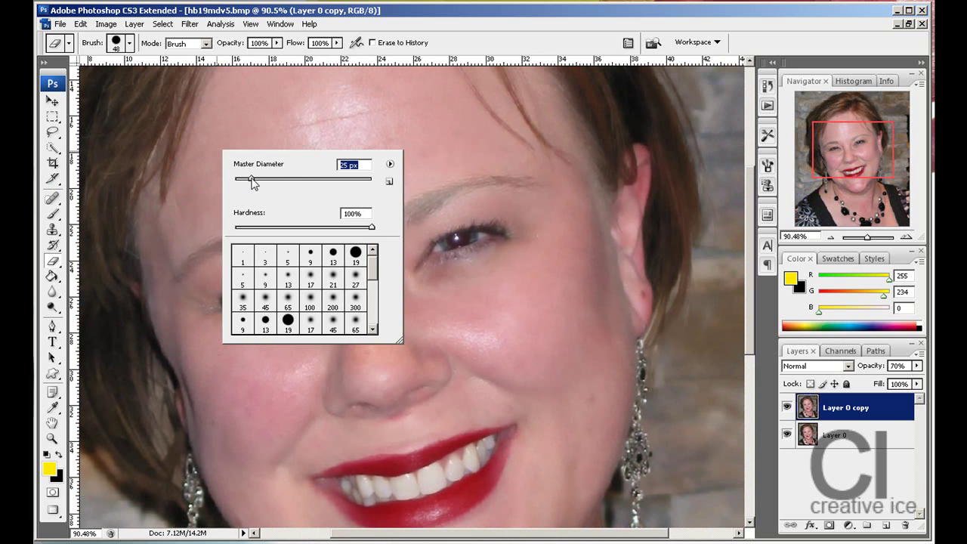
pyautogui.click(438, 248)
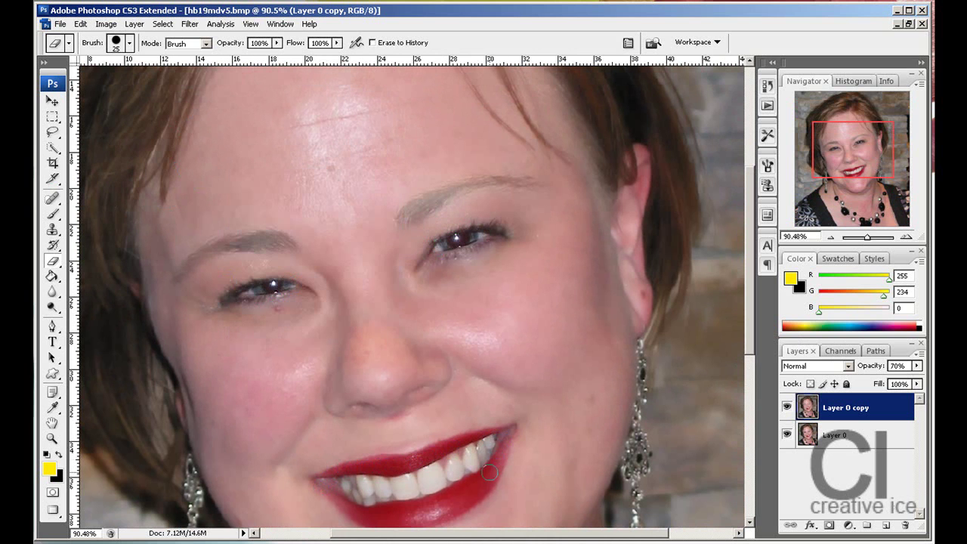
pyautogui.moveTo(347, 497)
pyautogui.mouseDown()
pyautogui.moveTo(357, 491)
pyautogui.moveTo(382, 514)
pyautogui.moveTo(453, 498)
pyautogui.moveTo(465, 468)
pyautogui.mouseUp()
# - Enlarge the eraser to 62 px and up to 147 px, and erase the blurred layer over the hair and other non-skin areas
pyautogui.moveTo(830, 157); pyautogui.dragTo(816, 158)
pyautogui.rightClick(346, 248)
pyautogui.moveTo(391, 276); pyautogui.dragTo(405, 276)
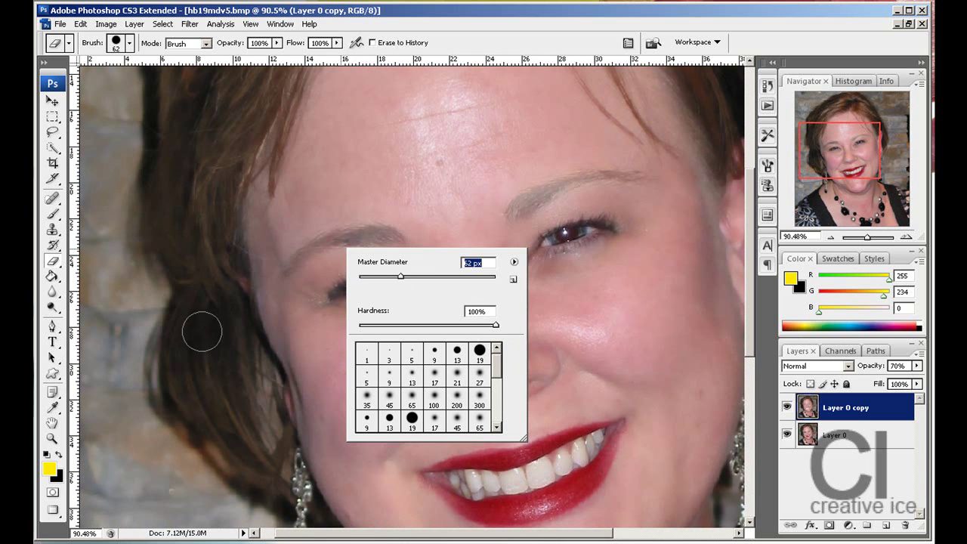
pyautogui.click(445, 278)
pyautogui.moveTo(868, 237); pyautogui.dragTo(866, 236)
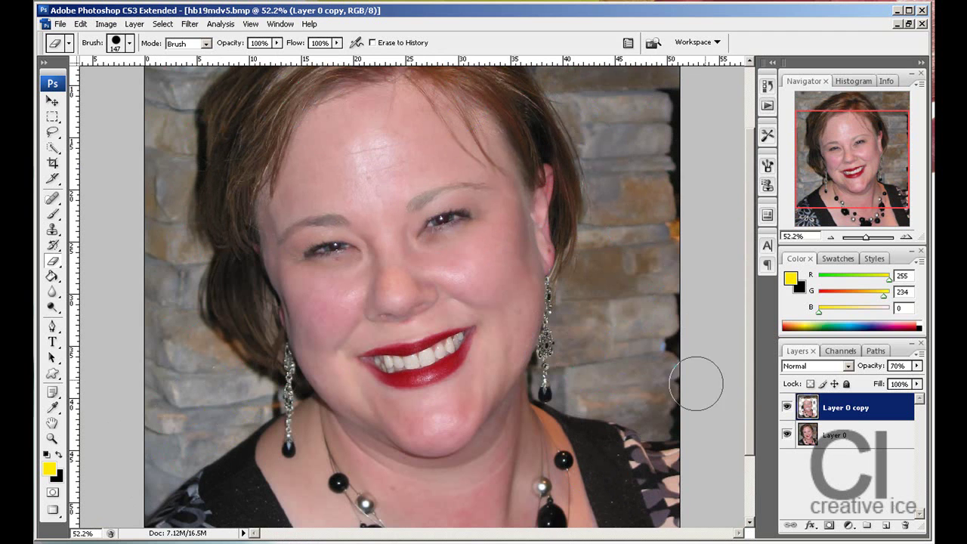
# - Compare the retouched face with the original by toggling Layer 0 copy, and inspect the portrait from hair to neckline
pyautogui.moveTo(864, 147); pyautogui.dragTo(865, 136)
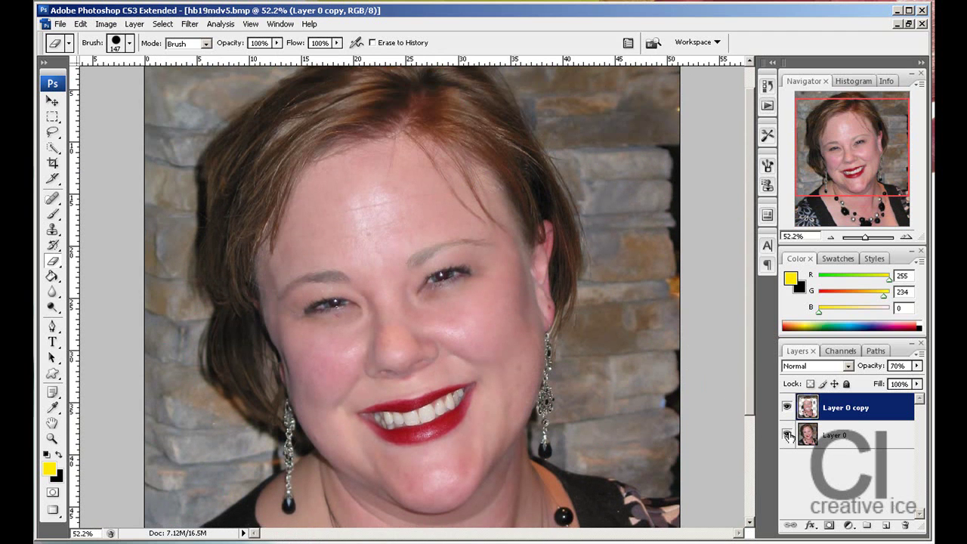
pyautogui.click(787, 408)
pyautogui.click(787, 409)
pyautogui.moveTo(842, 111); pyautogui.dragTo(842, 104)
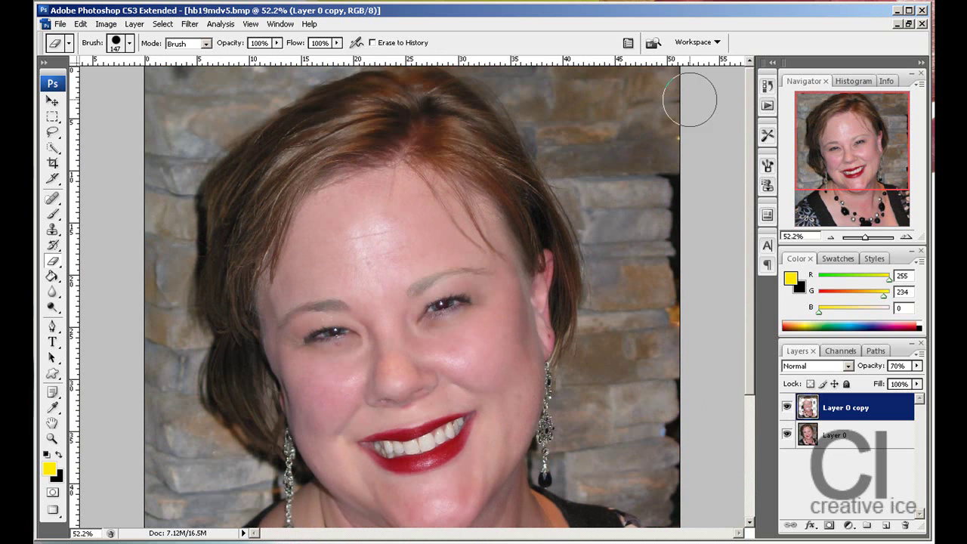
pyautogui.moveTo(875, 187); pyautogui.dragTo(875, 199)
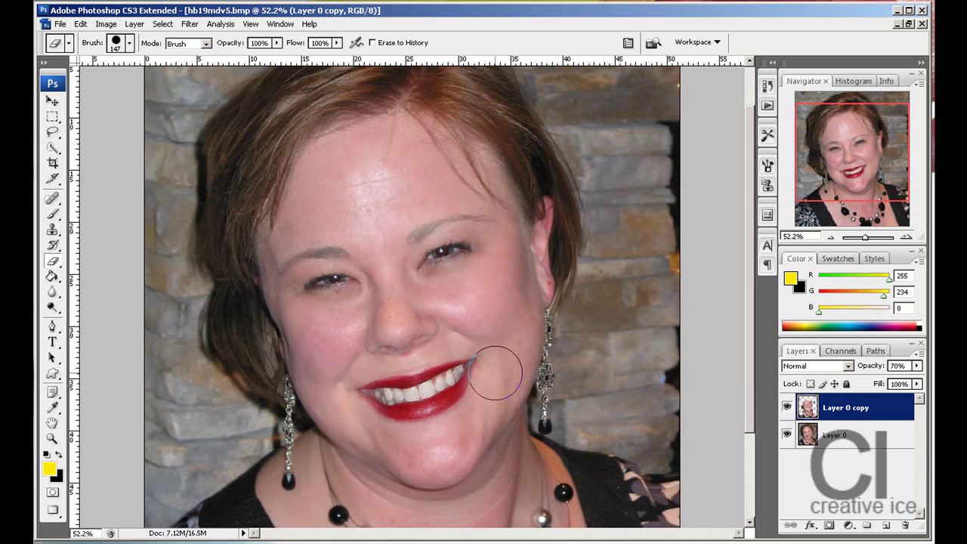
pyautogui.scroll(1, 495, 374)
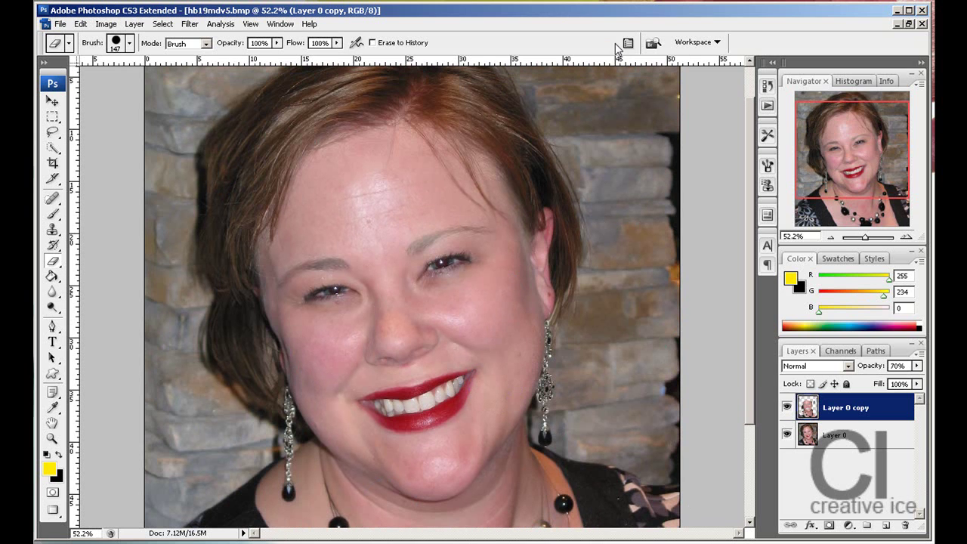